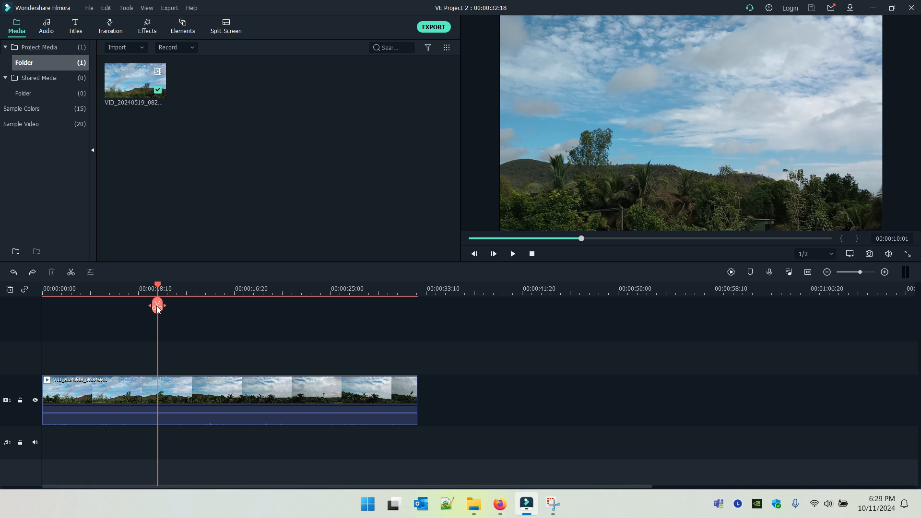
Step: Split the timeline clip at 00:00:10:01 and delete the portion after the cut
left_click(157, 307)
right_click(266, 394)
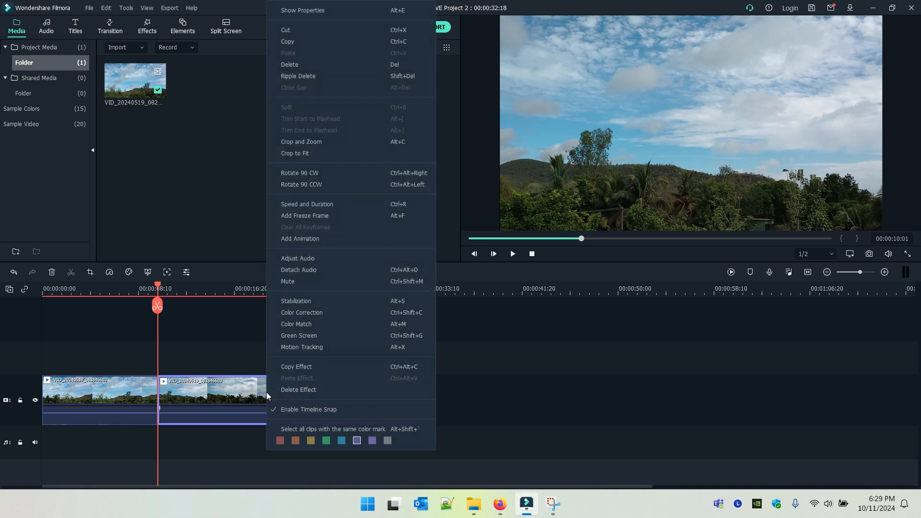
left_click(303, 65)
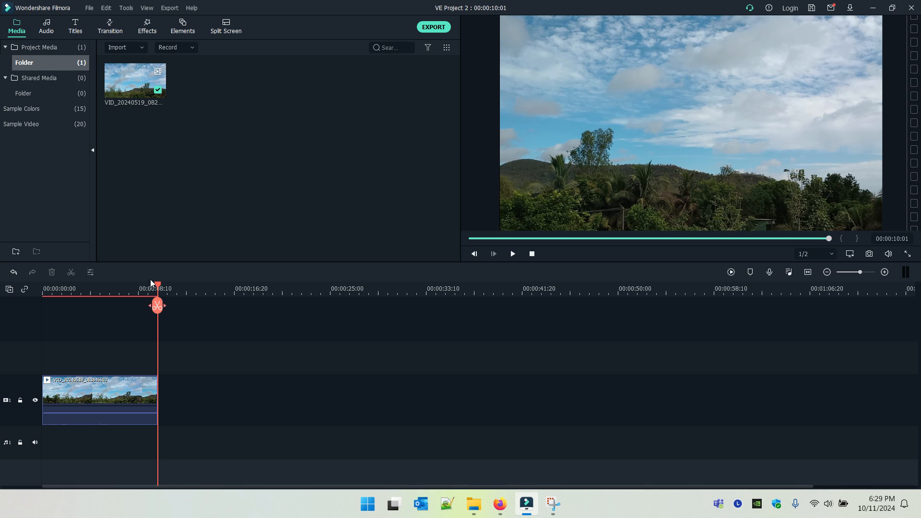
Step: Change the project aspect ratio to 9:16 (Portrait) with a 1080 x 1920 resolution
left_click_drag(157, 285, 113, 297)
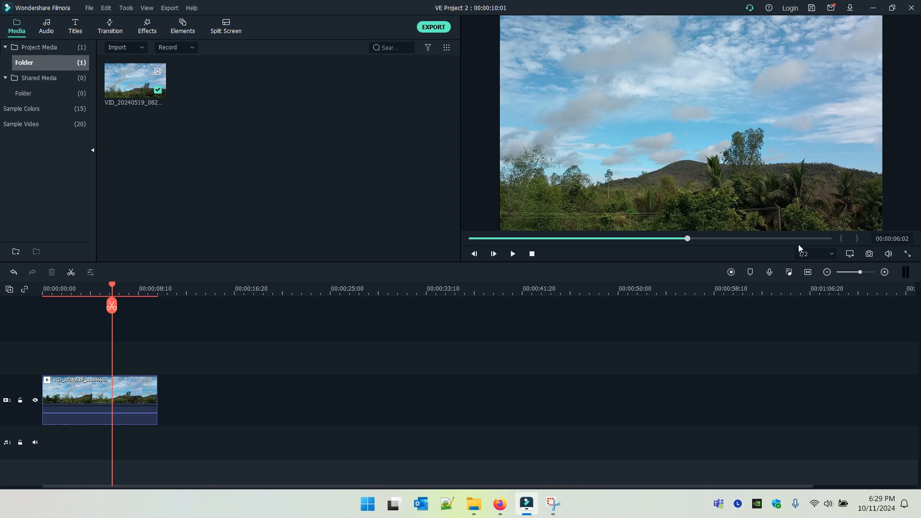
left_click(849, 254)
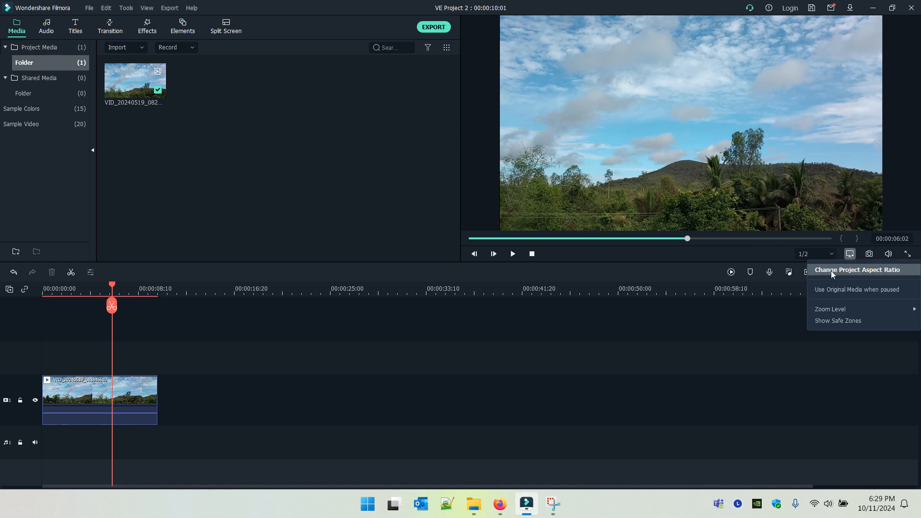
left_click(869, 270)
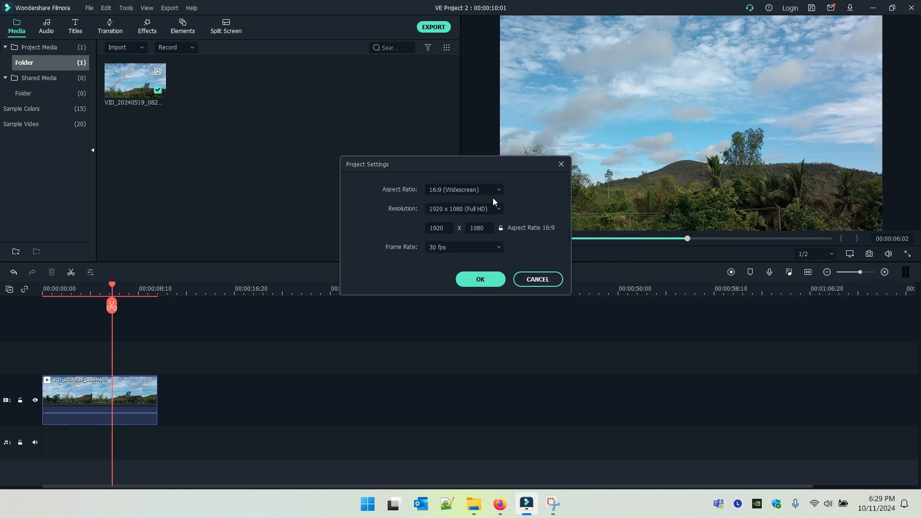
left_click(484, 191)
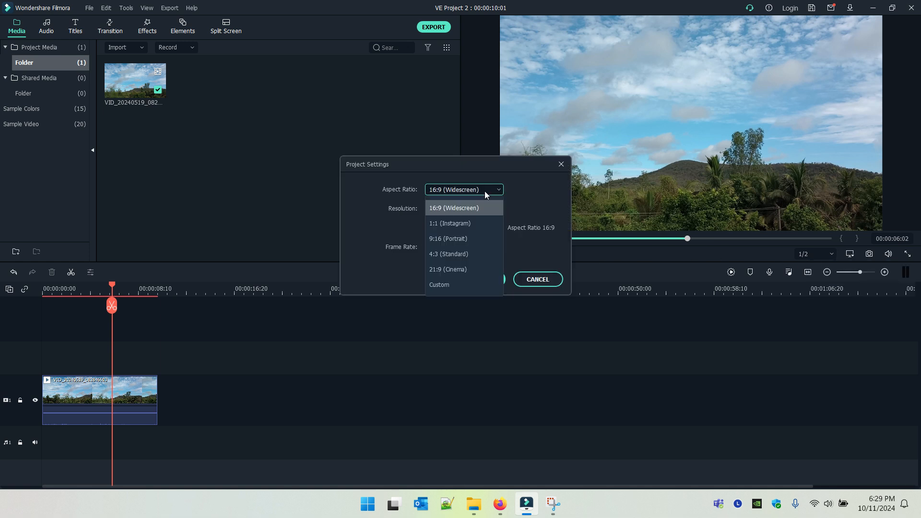
left_click(479, 238)
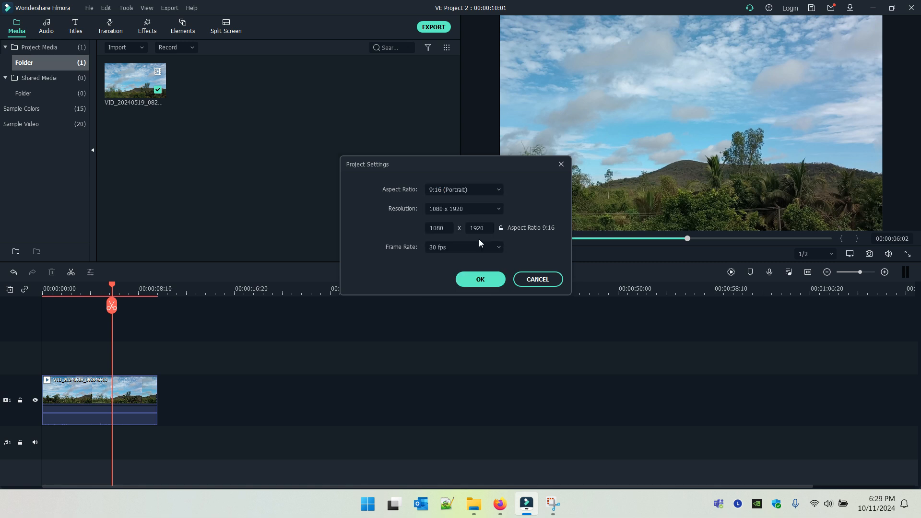
left_click(480, 279)
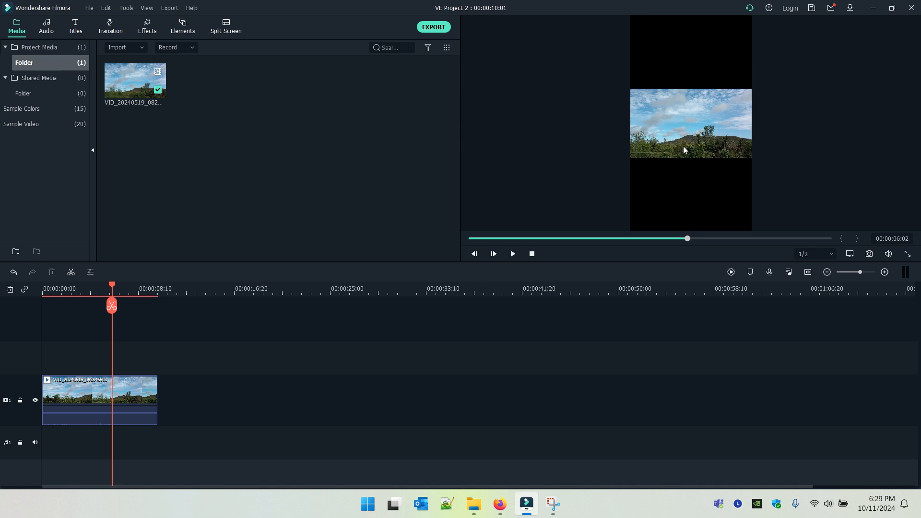
Step: Crop the clip to a 9:16 ratio at 608 x 1080 so it fills the portrait frame, and preview the result
left_click(681, 126)
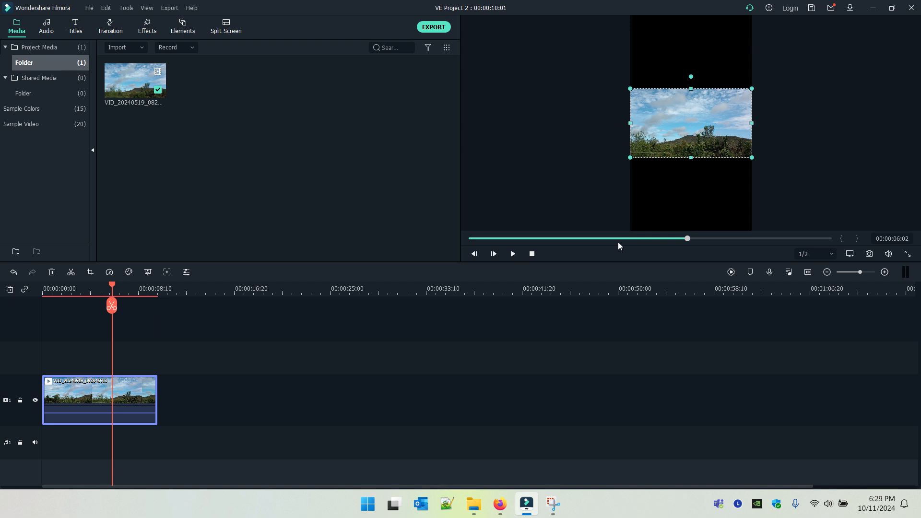
left_click_drag(600, 238, 631, 243)
left_click(692, 126)
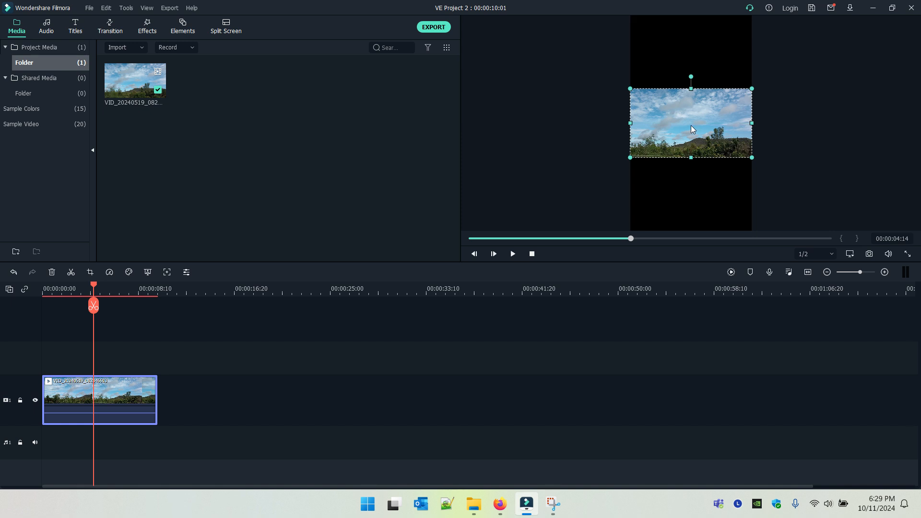
left_click(90, 273)
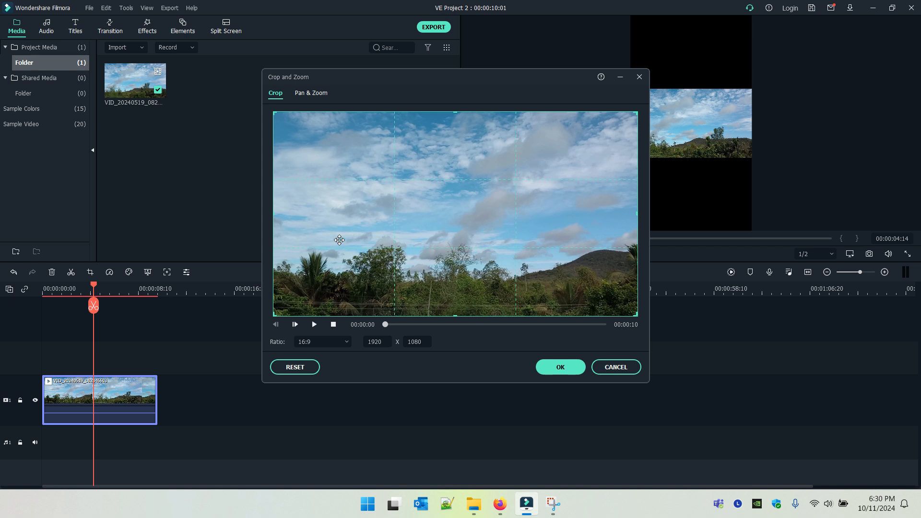
left_click(344, 343)
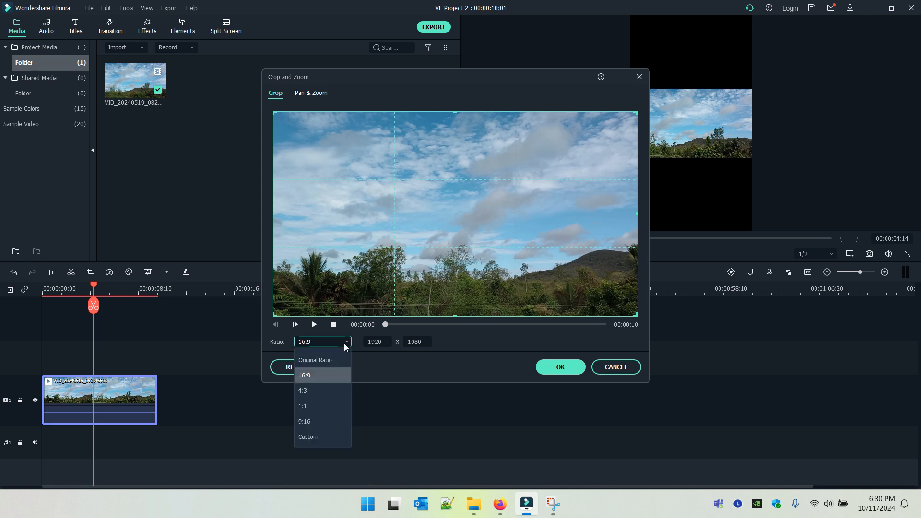
left_click(331, 420)
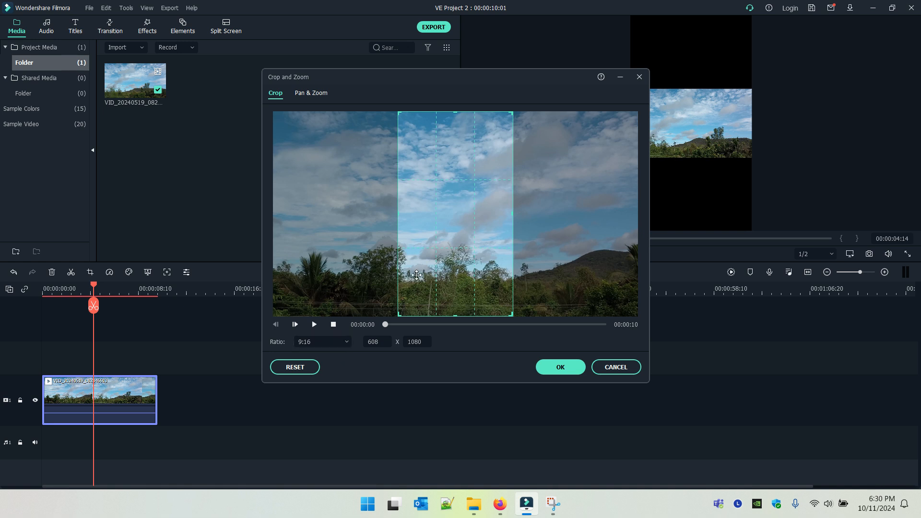
left_click(313, 325)
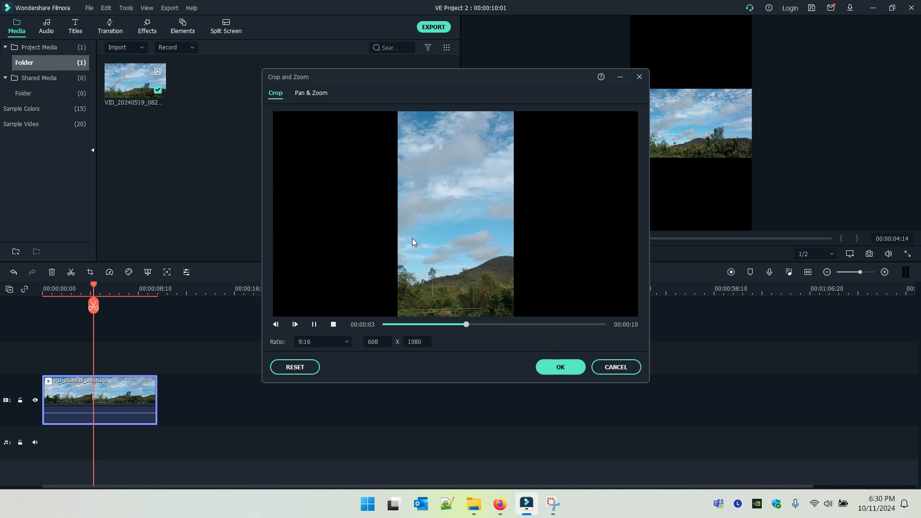
left_click(549, 370)
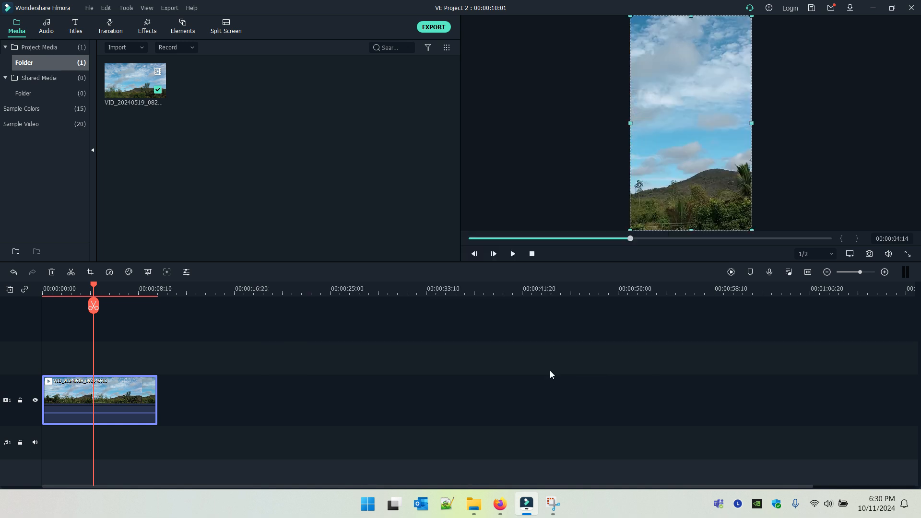
left_click(479, 238)
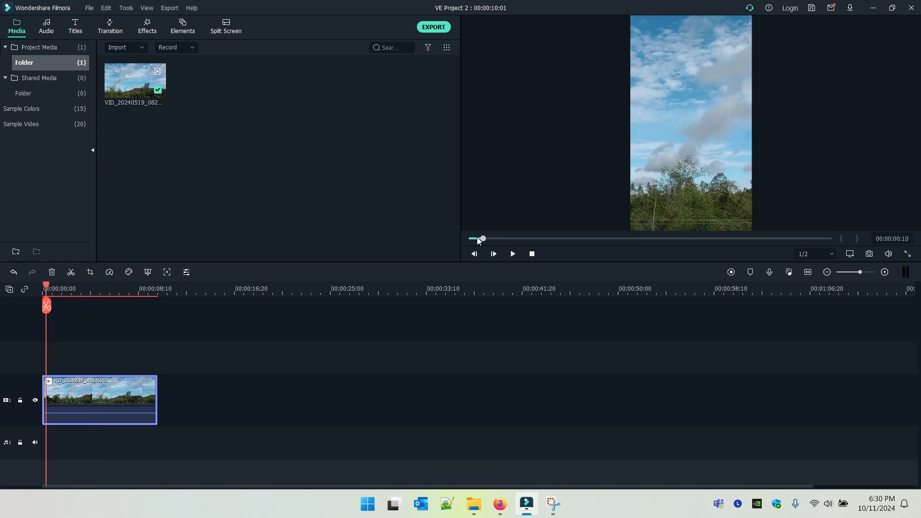
left_click_drag(478, 240, 554, 245)
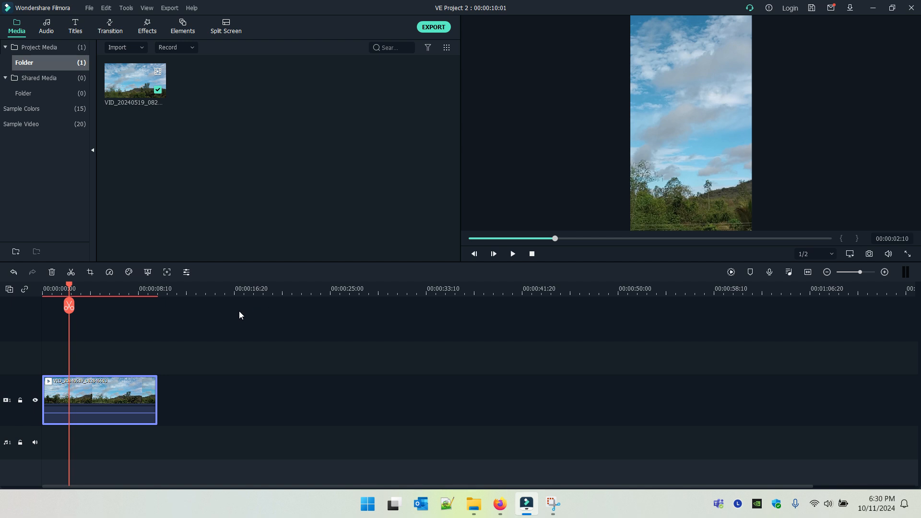
Step: Try a 9:16 pan and zoom on the clip with swapped start and end frames, moving the 304 x 540 start frame to the right
left_click(90, 272)
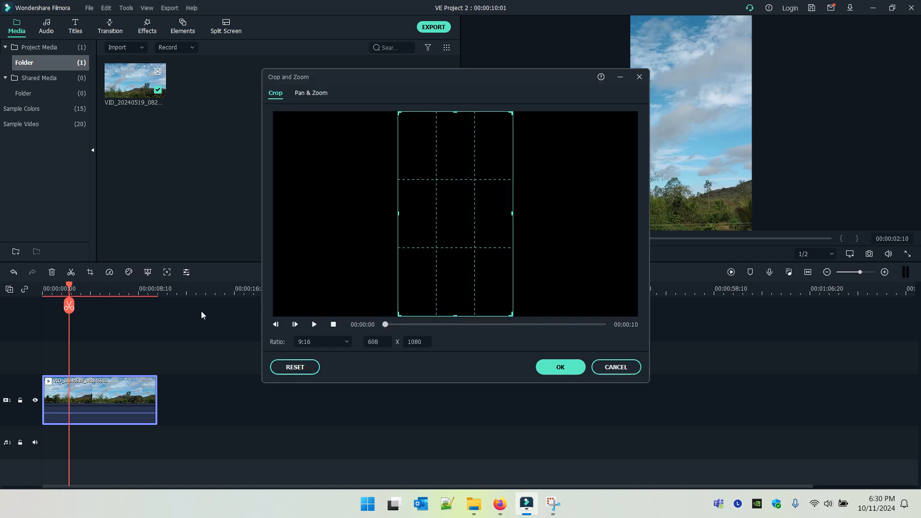
left_click(311, 93)
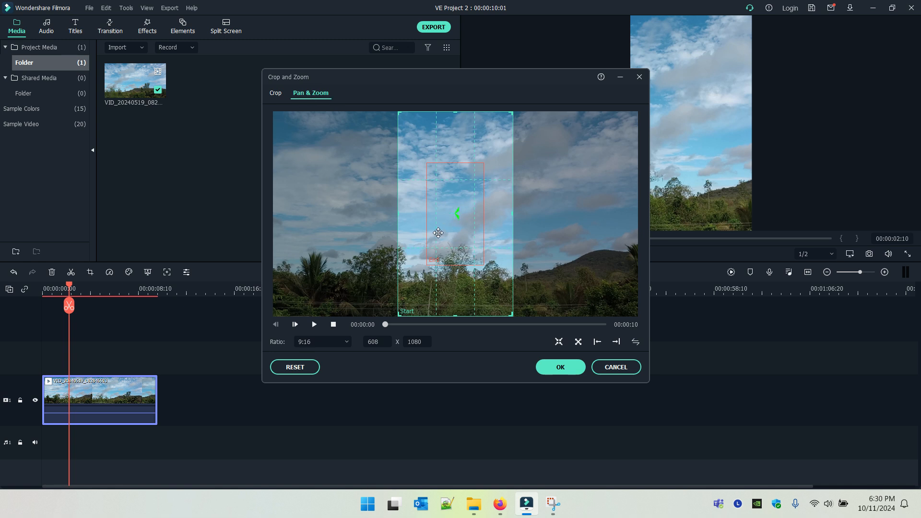
left_click_drag(466, 253, 468, 254)
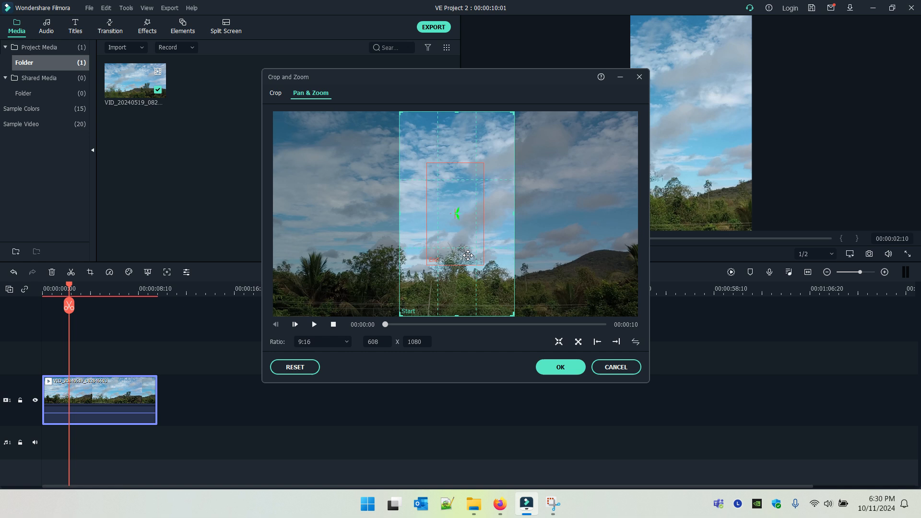
left_click(635, 342)
left_click_drag(468, 198, 497, 208)
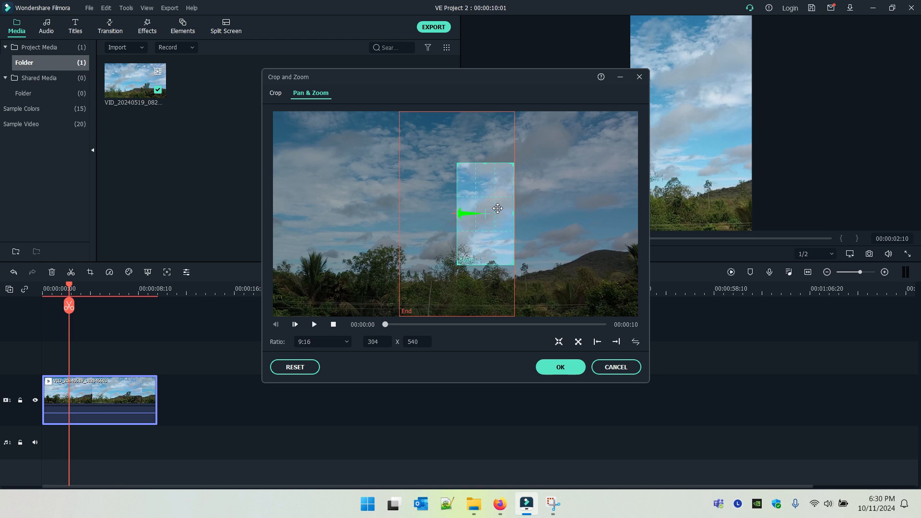
left_click(549, 367)
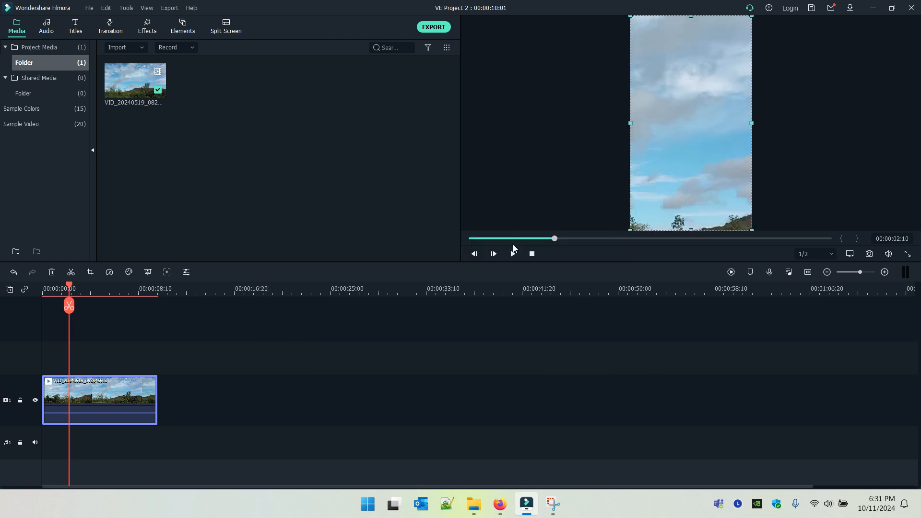
left_click_drag(507, 238, 738, 243)
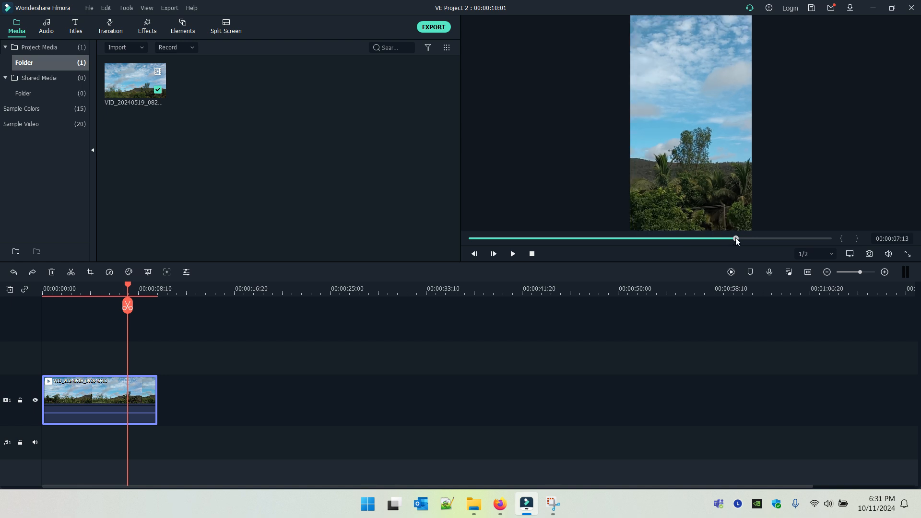
Step: Return the playhead to the beginning of the clip and save the project
left_click_drag(736, 238, 453, 234)
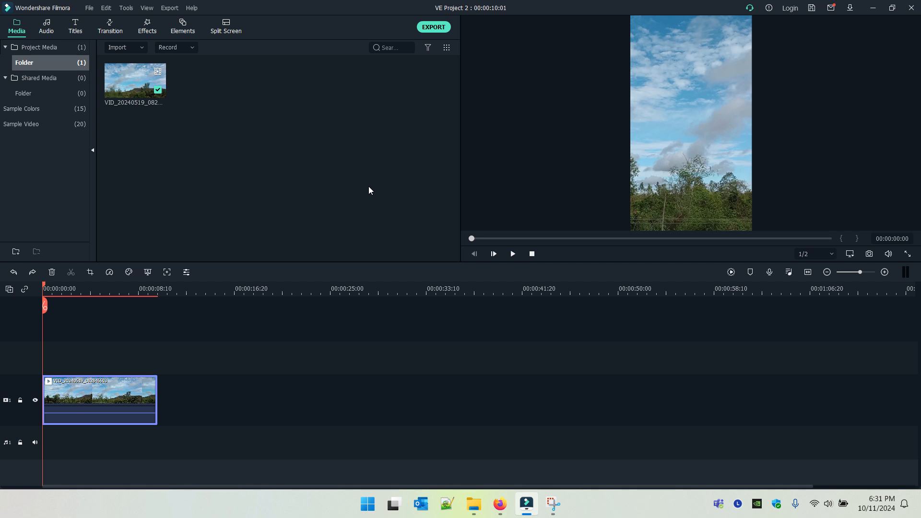
key("ctrl+s")
Step: Open the video export settings, switch to File Explorer and copy the path of the A8_ folder
double_click(619, 10)
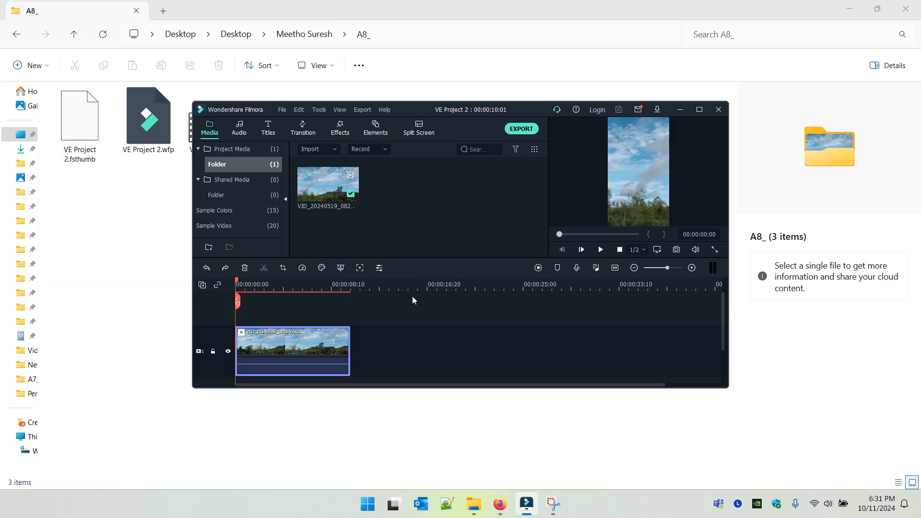
left_click(517, 129)
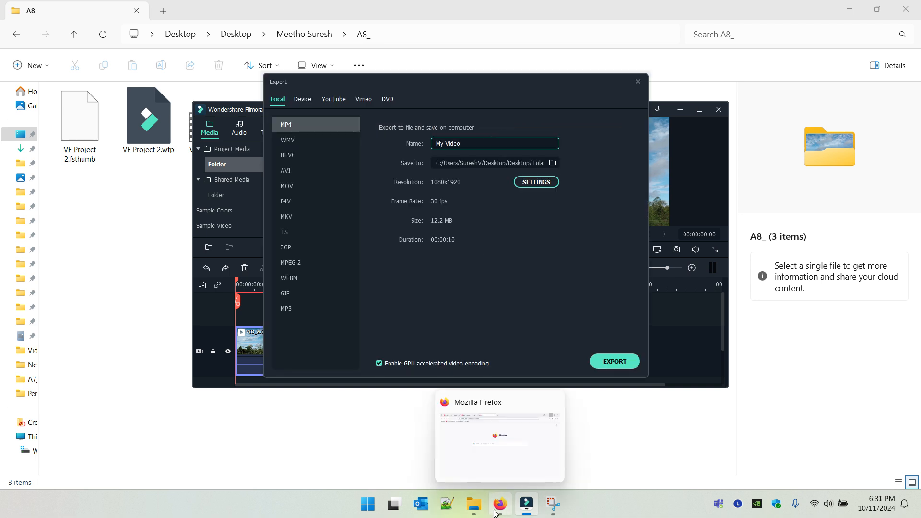
left_click(474, 504)
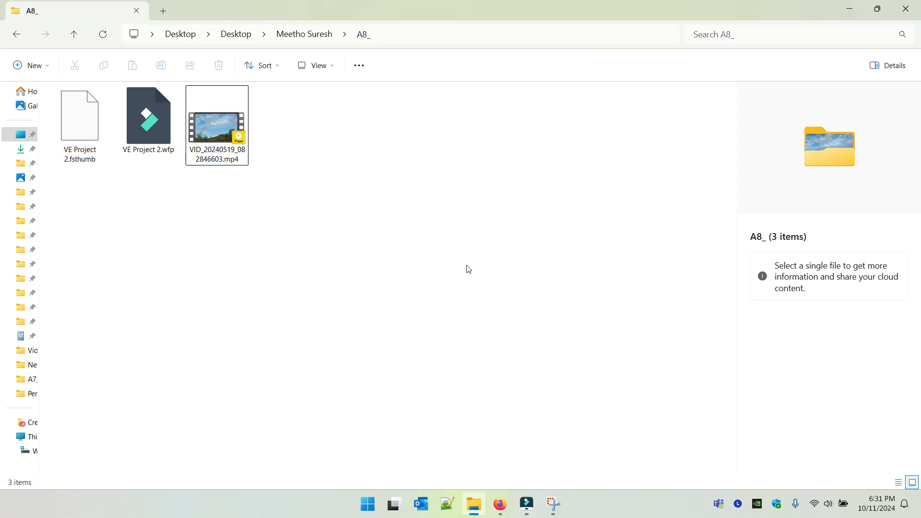
left_click(393, 41)
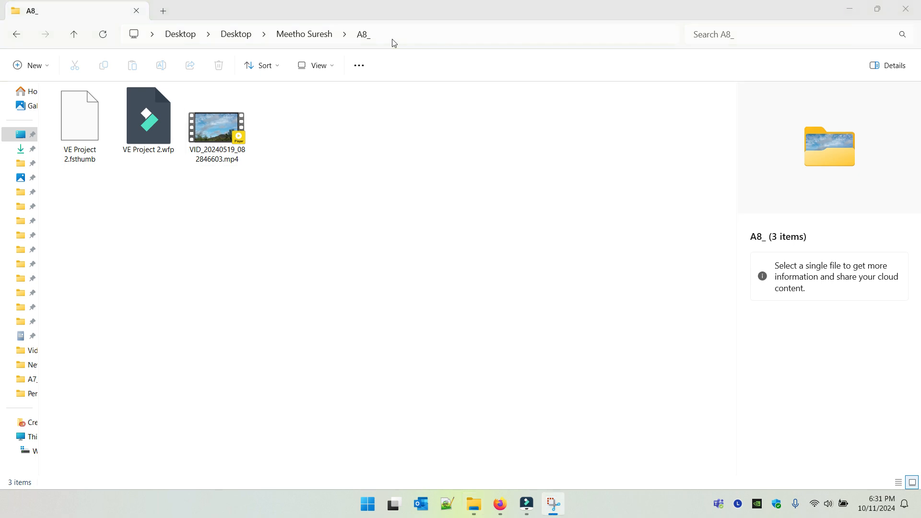
left_click(576, 33)
key("ctrl+c")
Step: Switch back to Filmora and set the export save location to the copied A8_ folder path
key("alt+Tab")
key("alt+Tab")
key("alt+Tab")
key("Tab")
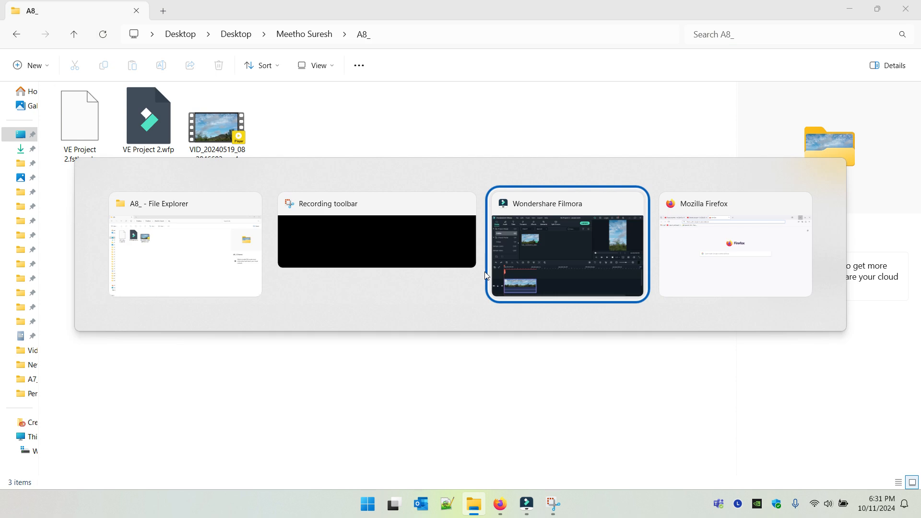
left_click(552, 163)
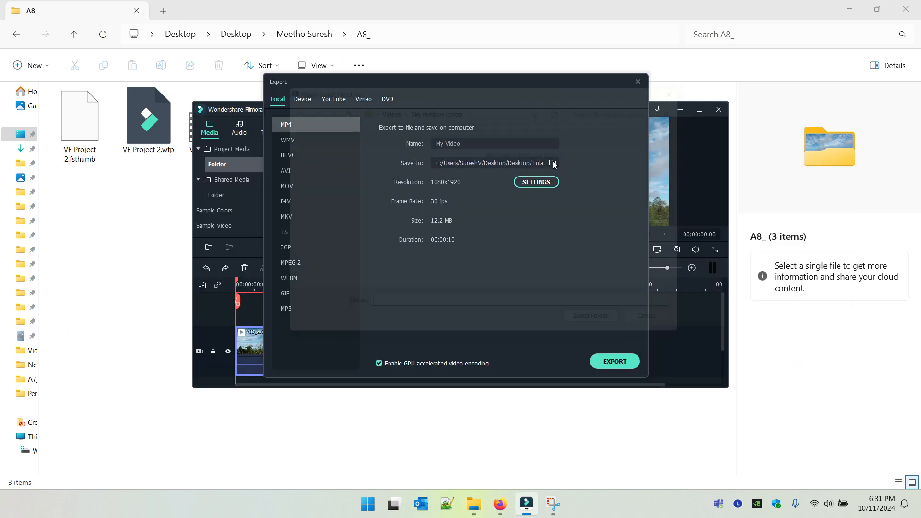
key("ctrl+v")
left_click(607, 341)
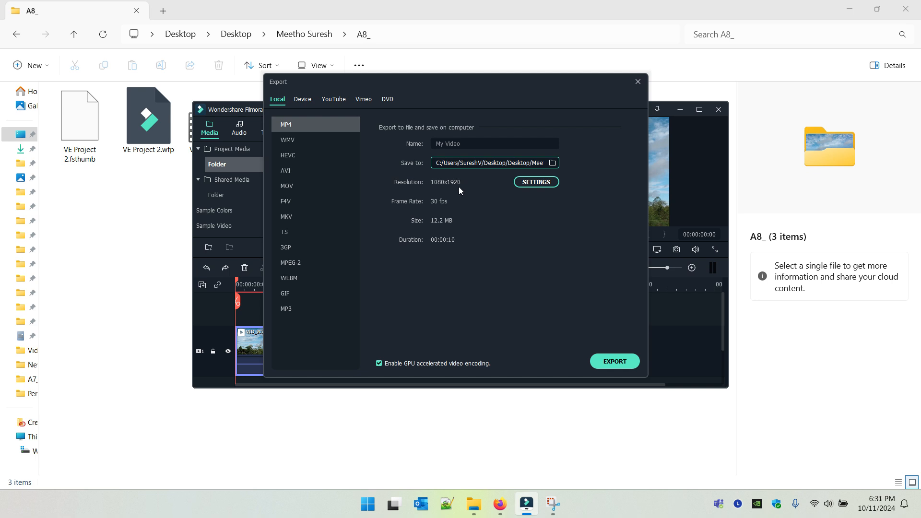
Step: Export My Video as a local MP4 with Best quality settings and open the folder containing the exported file
left_click(523, 184)
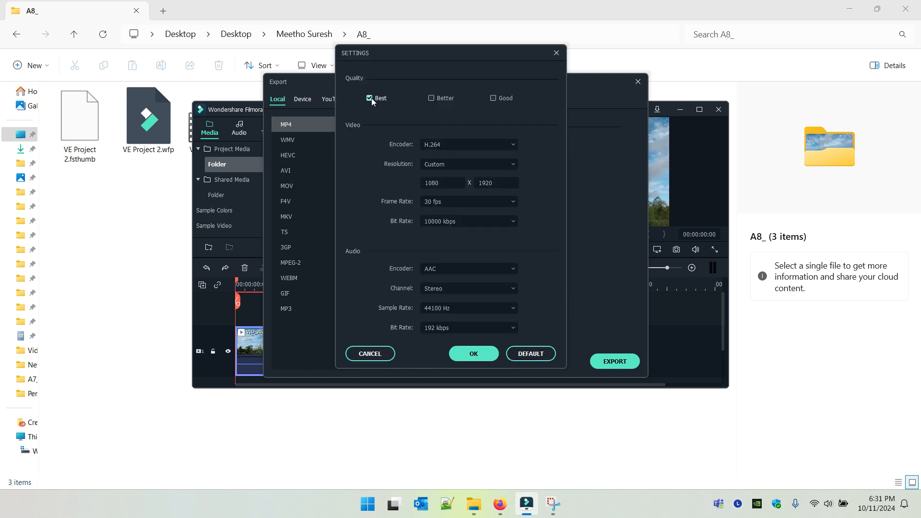
left_click(483, 355)
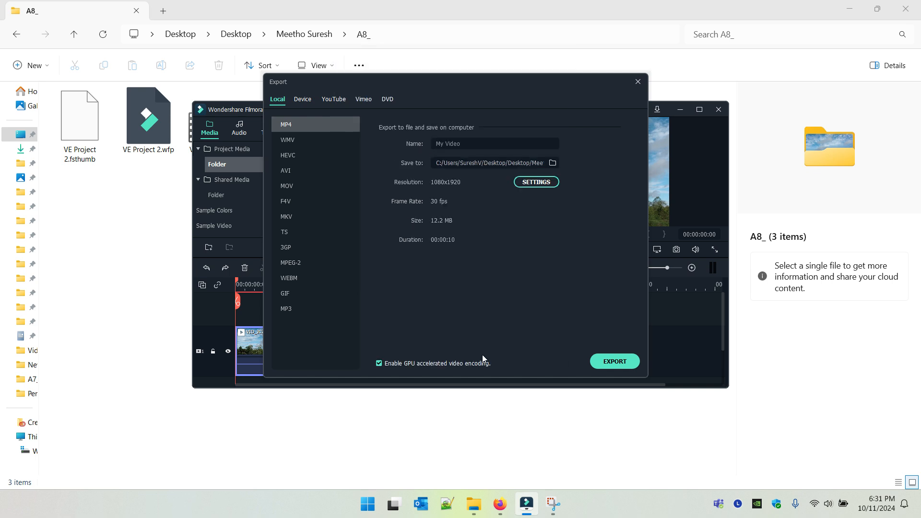
left_click(607, 360)
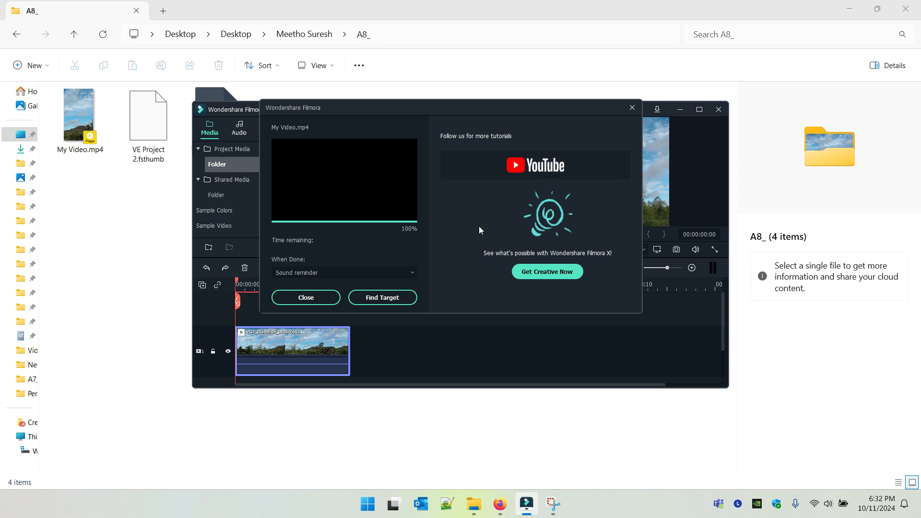
left_click(381, 298)
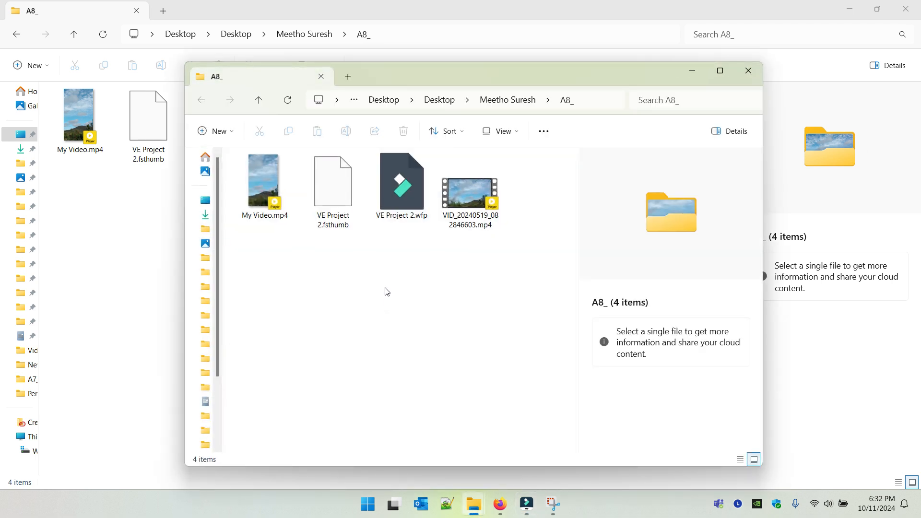
Step: Compare the details of VID_20240519_082846603.mp4 and My Video.mp4, and play the exported My Video.mp4 in PotPlayer, closing the player when finished
left_click(472, 202)
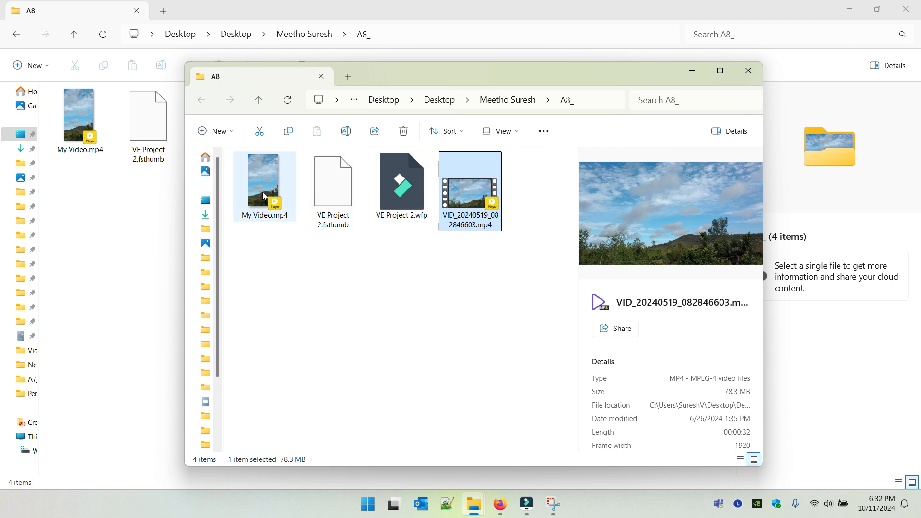
left_click(277, 218)
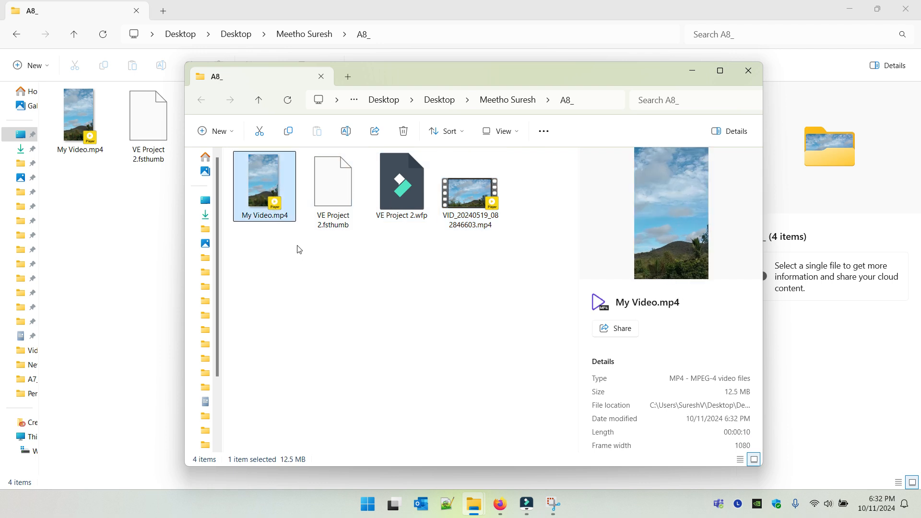
double_click(290, 197)
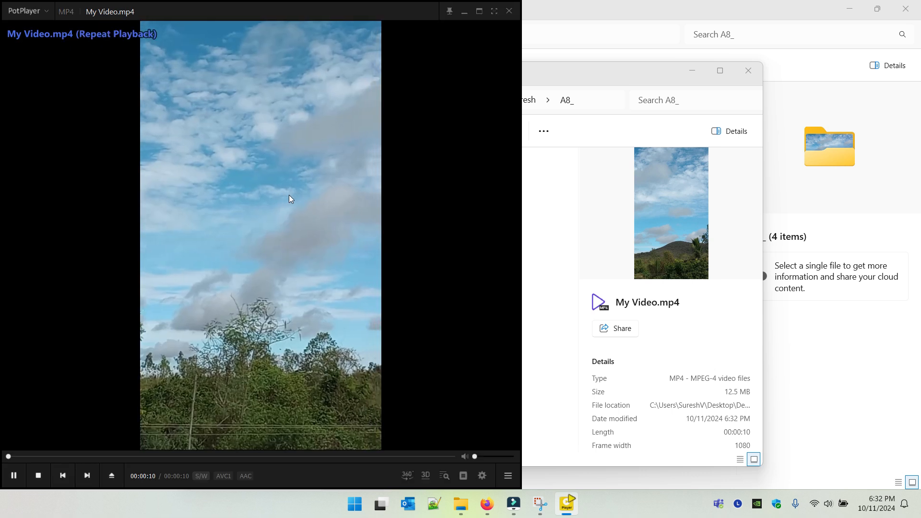
left_click_drag(498, 206, 641, 221)
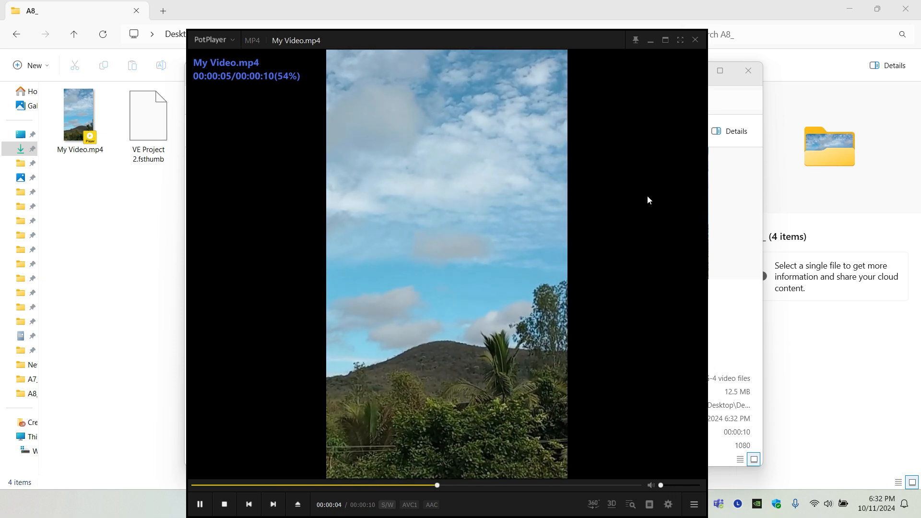
left_click(695, 41)
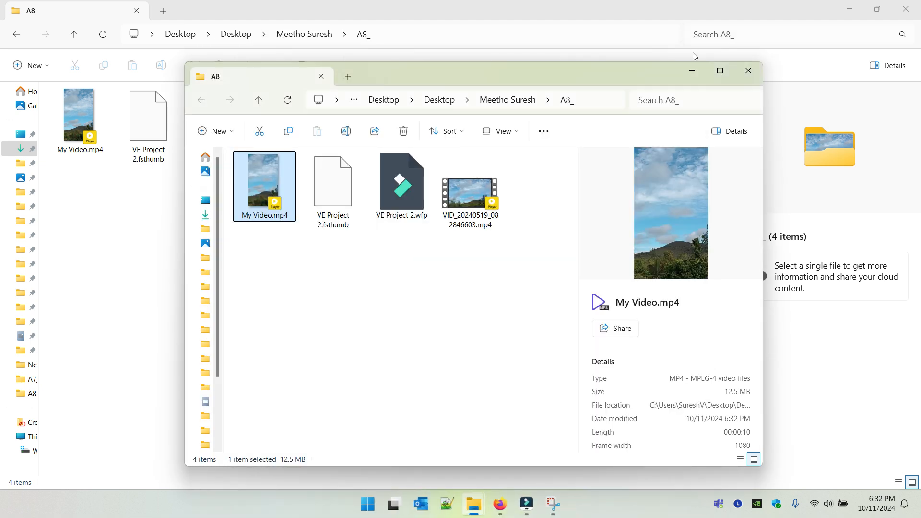
left_click(390, 278)
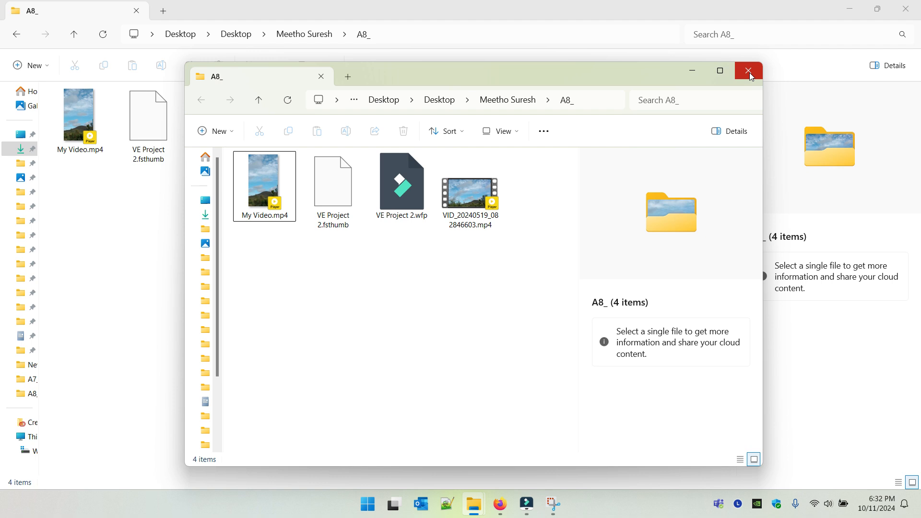
Step: Close both File Explorer windows showing the A8_ folder to return to Filmora
left_click(741, 82)
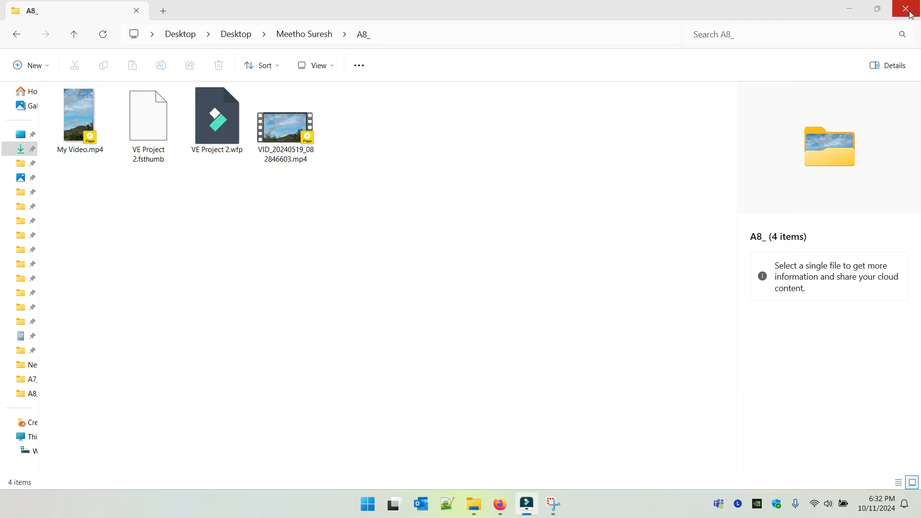
left_click(908, 11)
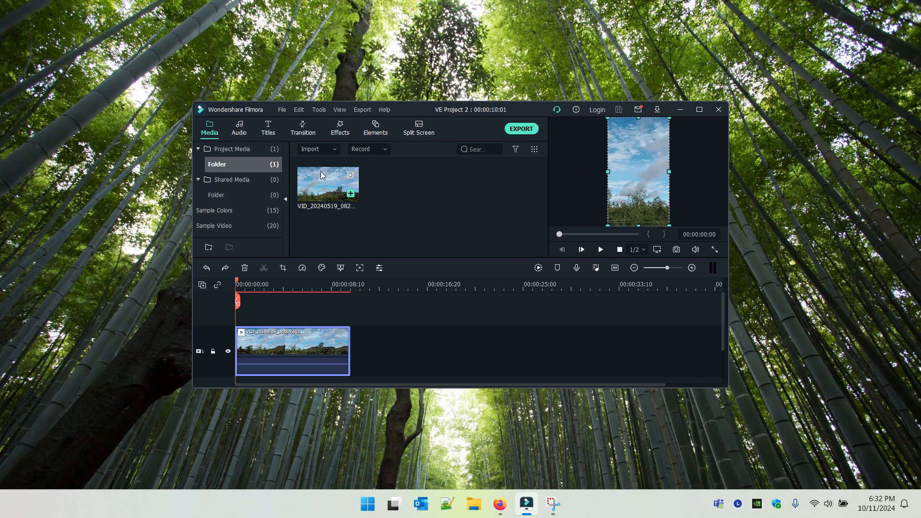
Step: Check whether the VE Project 2 project still has changes to save, and close Filmora
left_click(281, 111)
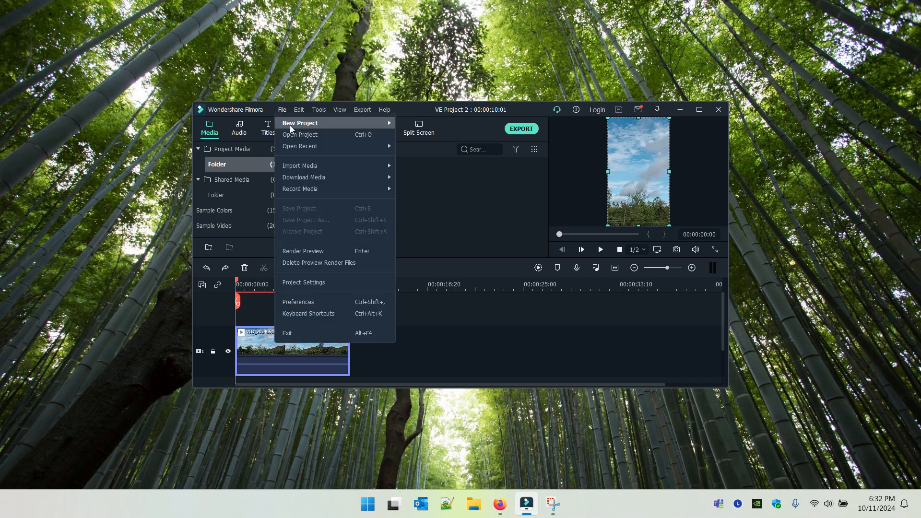
mouse_move(337, 122)
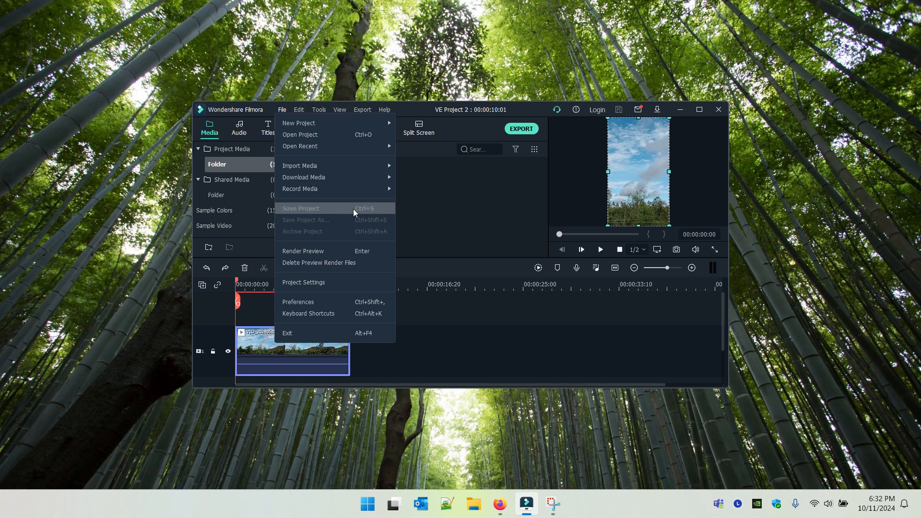
left_click(510, 208)
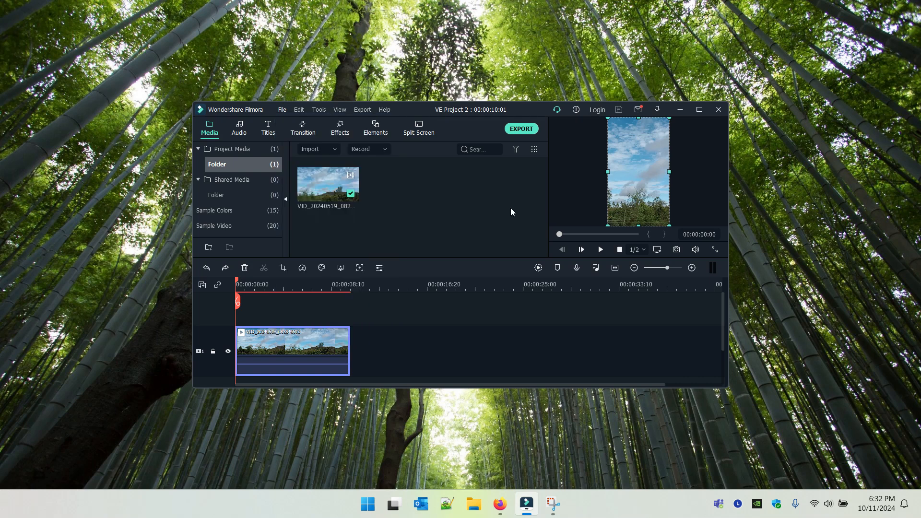
left_click(717, 110)
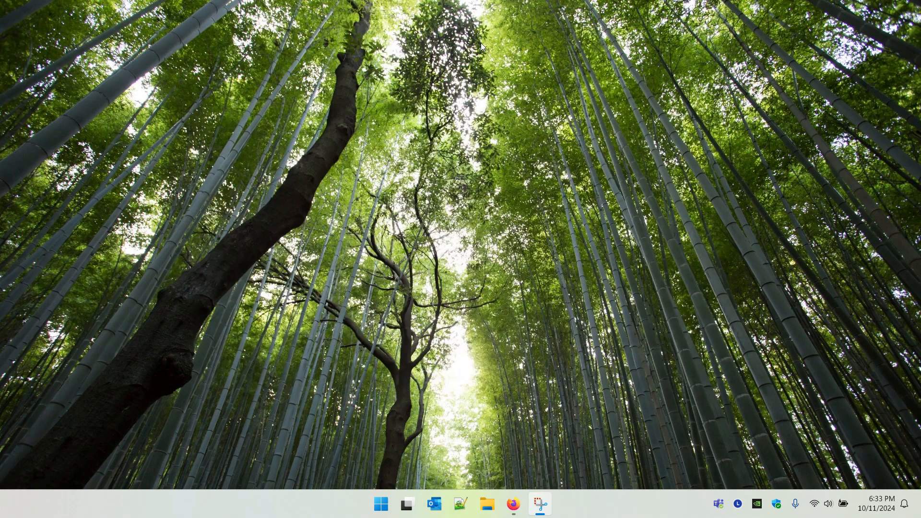